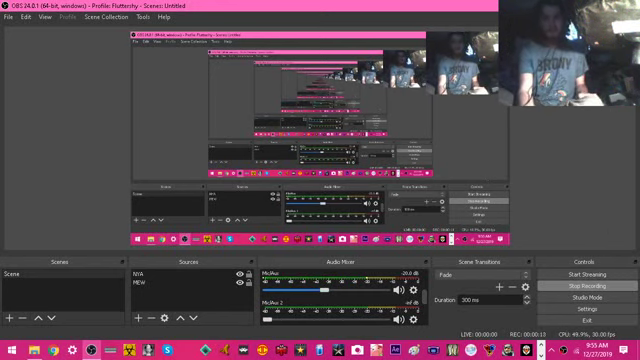
Hide the OBS Studio window with Win+D to show the game-shortcut desktop.
key(super+d)
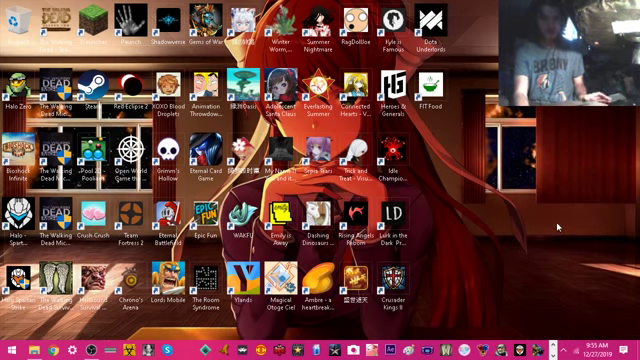
click(91, 350)
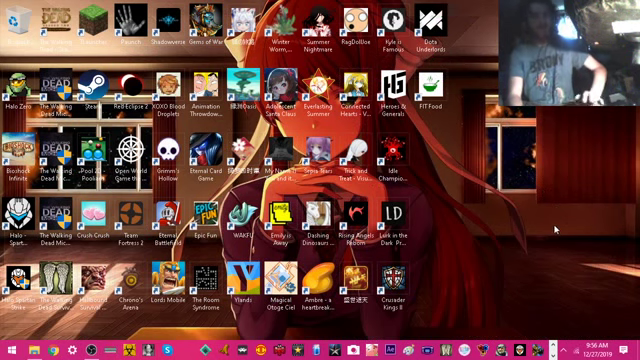
Open This PC in File Explorer, then select and deselect the Windows (C:) drive.
click(35, 350)
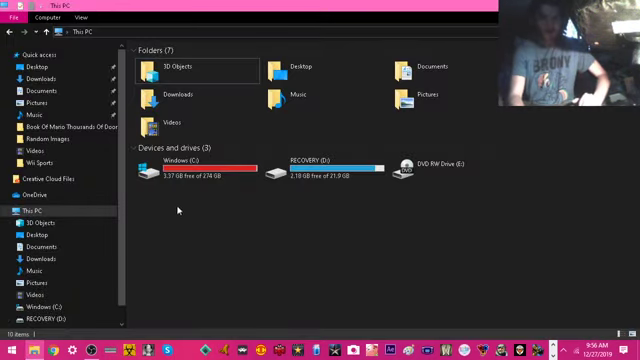
click(180, 179)
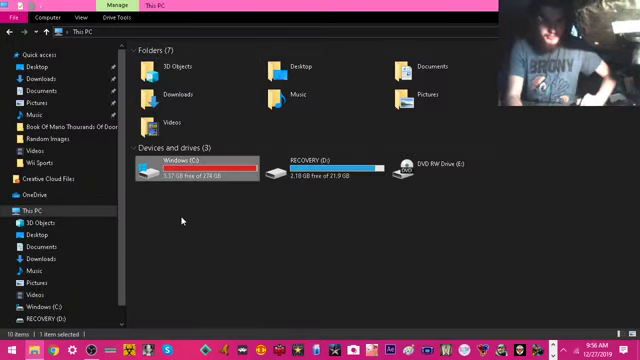
click(183, 198)
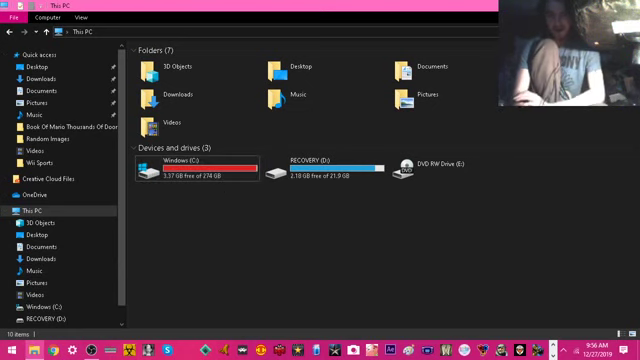
Close This PC, briefly restore and re-hide OBS, then switch back to OBS.
key(super+d)
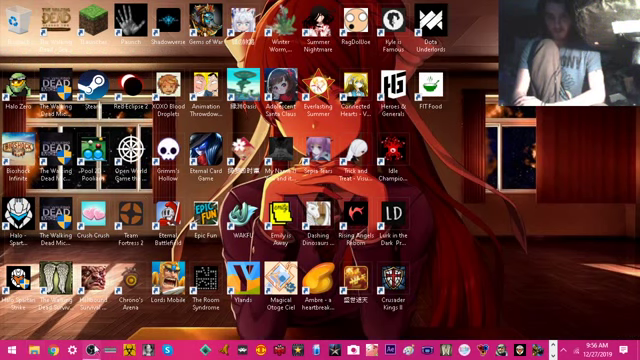
click(372, 349)
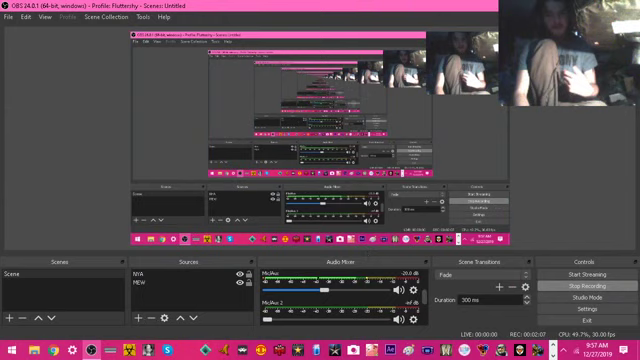
key(super+d)
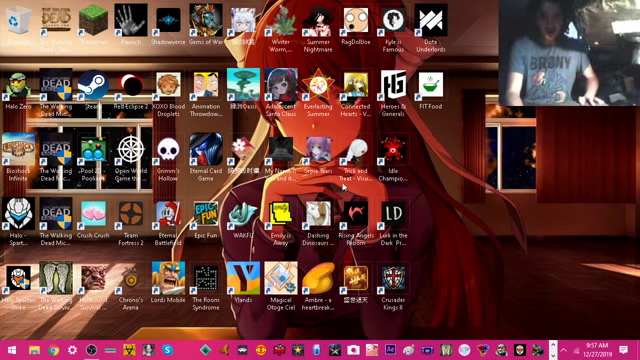
key(alt+Tab)
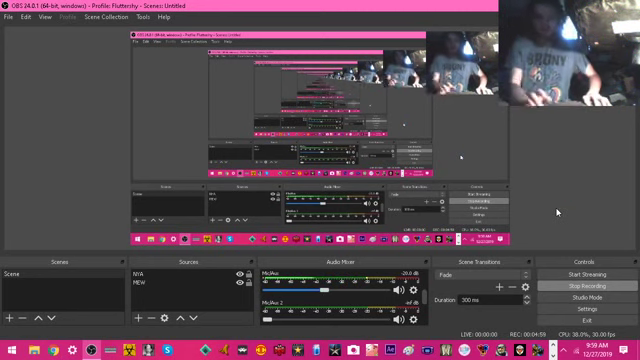
Hide OBS Studio with Win+D to show the game shortcuts again.
key(super+d)
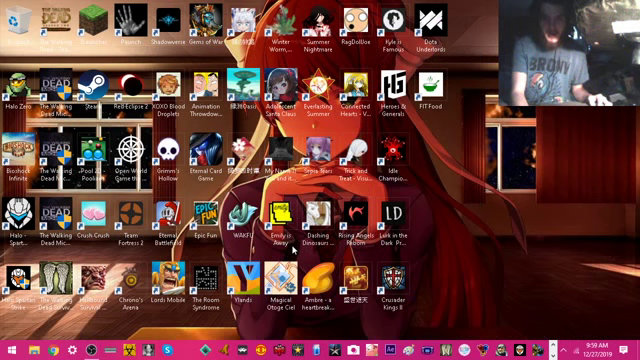
Select the Dashing Dinosaurs shortcut, then switch back to OBS Studio.
click(317, 222)
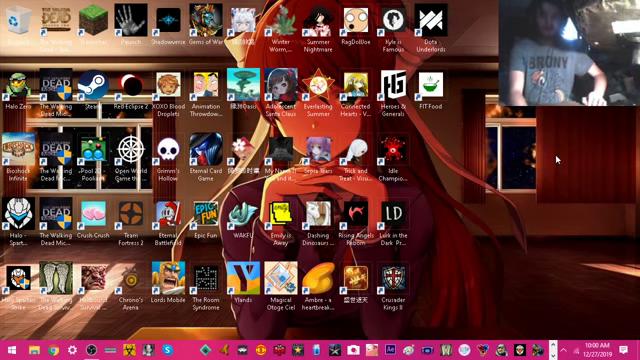
key(alt+Tab)
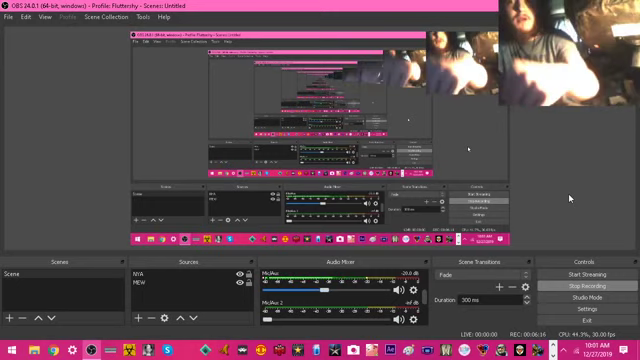
Hide OBS Studio with Win+D, leaving the desktop and webcam overlay visible.
key(super+d)
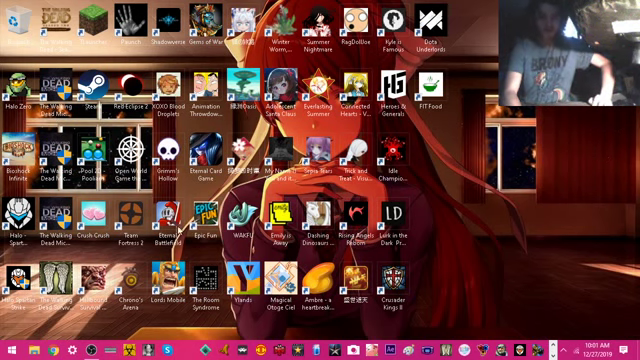
click(126, 349)
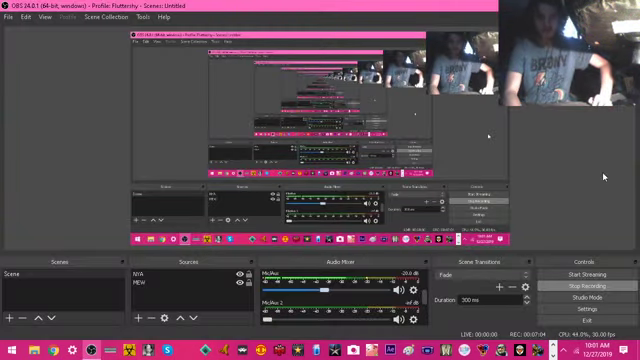